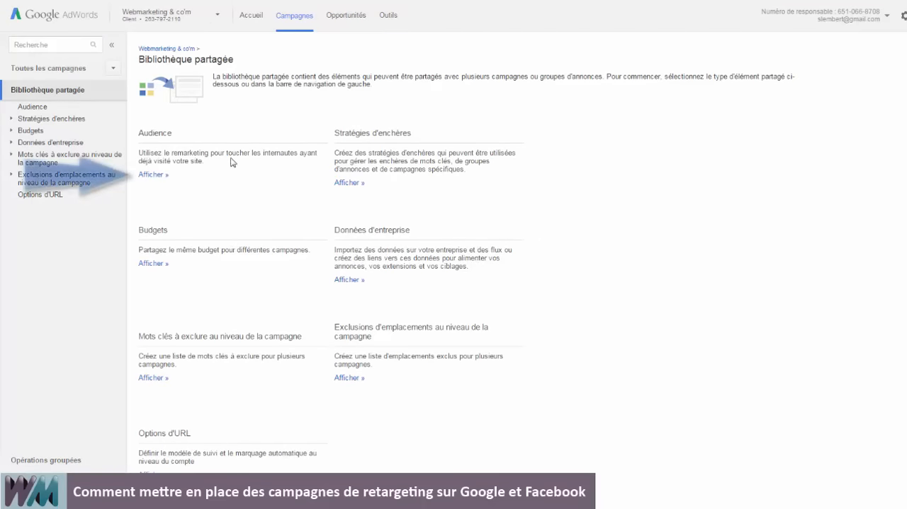
# Start a new remarketing list from the shared library's audiences and name it "Visiteurs blog".
pyautogui.click(155, 175)
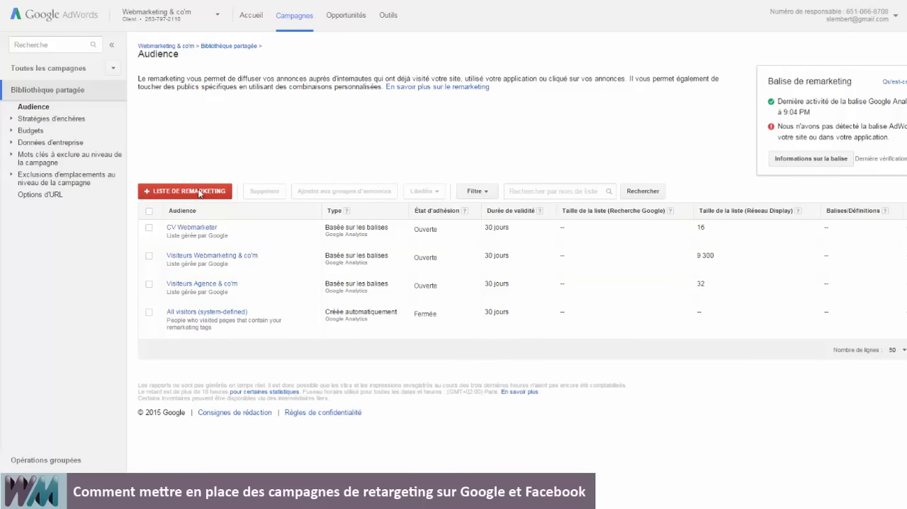
pyautogui.click(200, 192)
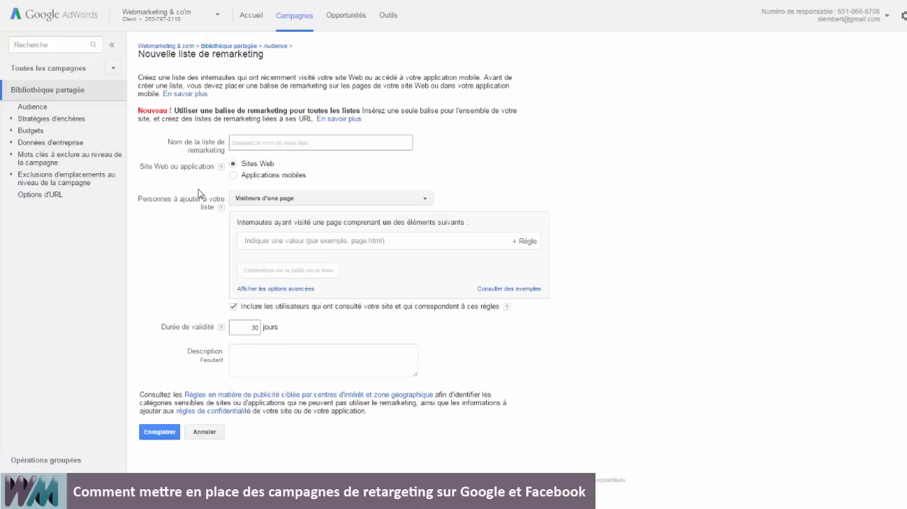
pyautogui.click(255, 143)
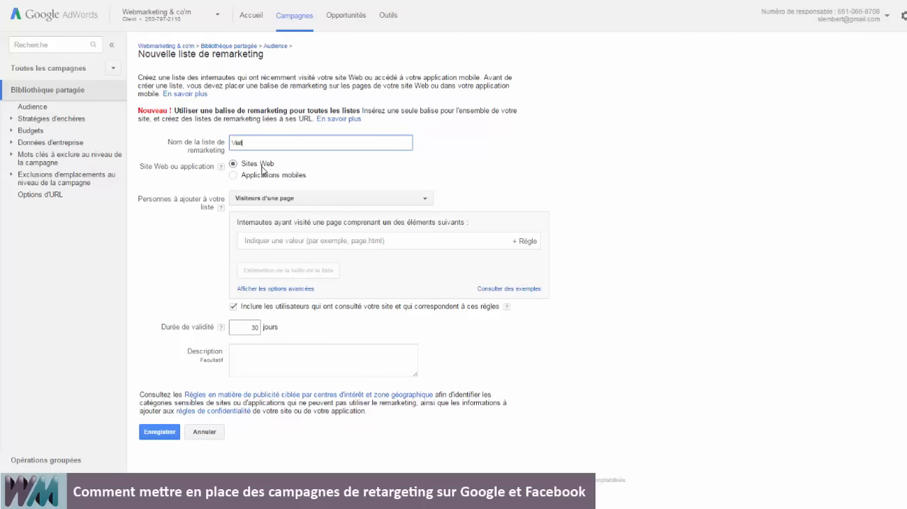
pyautogui.write('eurs blog')
pyautogui.click(399, 204)
pyautogui.click(399, 204)
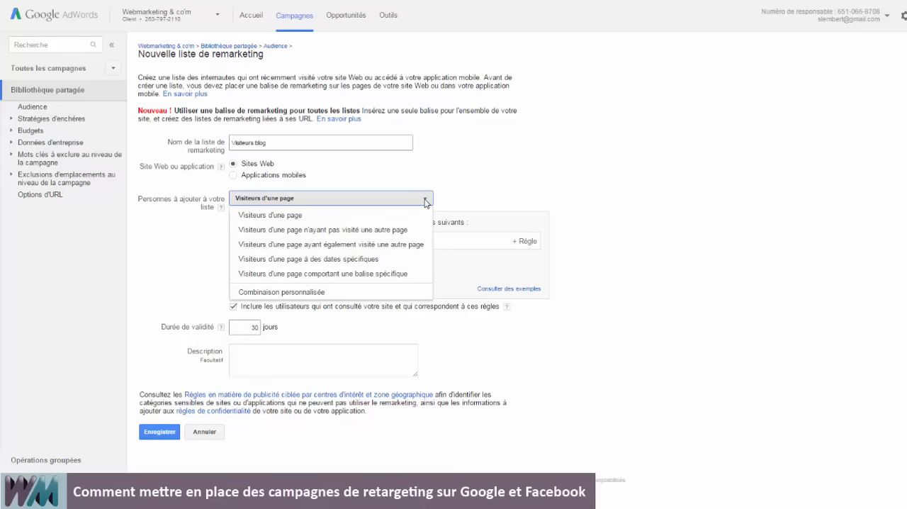
pyautogui.click(426, 201)
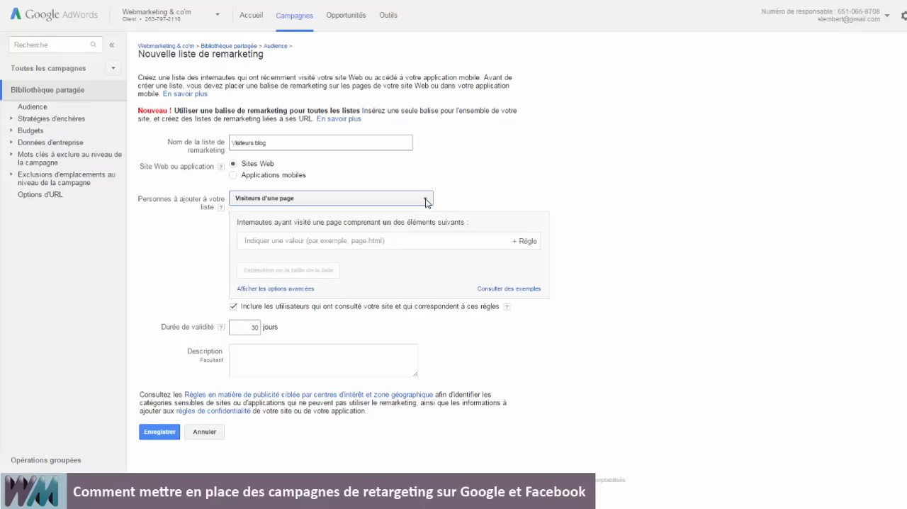
pyautogui.click(372, 243)
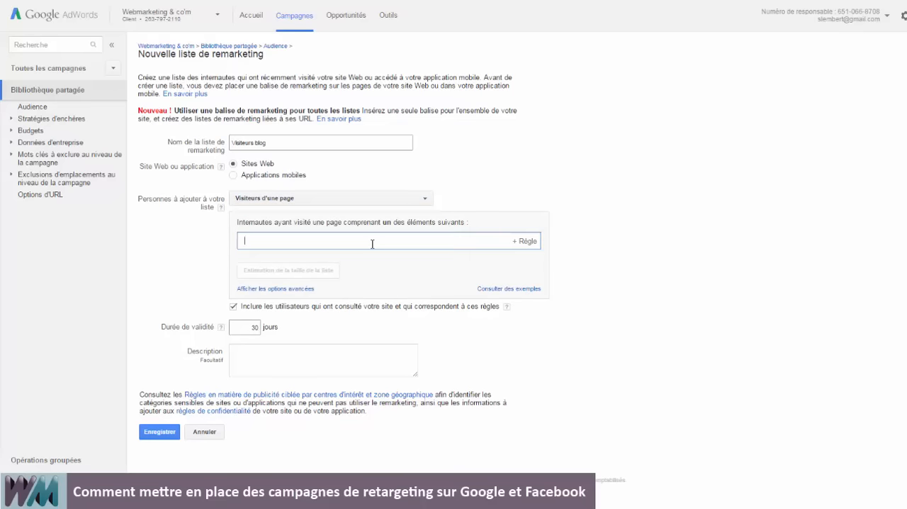
pyautogui.write('ww')
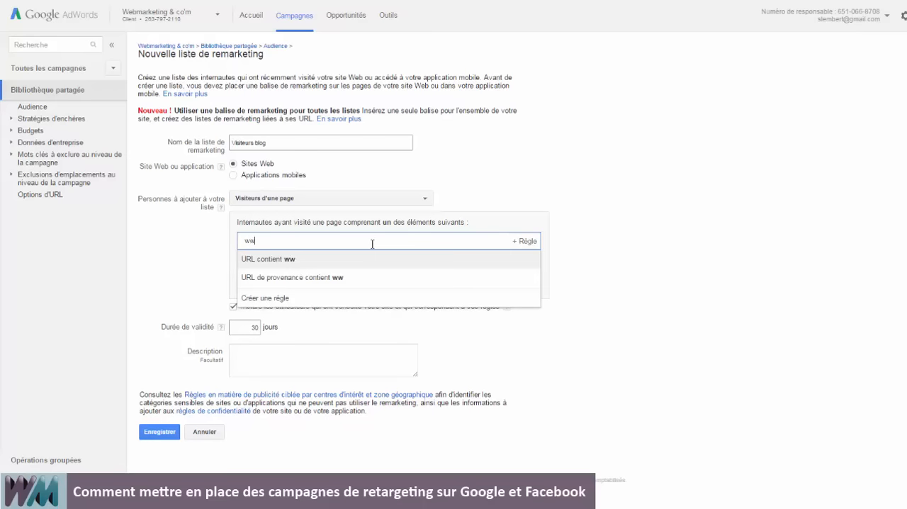
pyautogui.write('w.webmarketi')
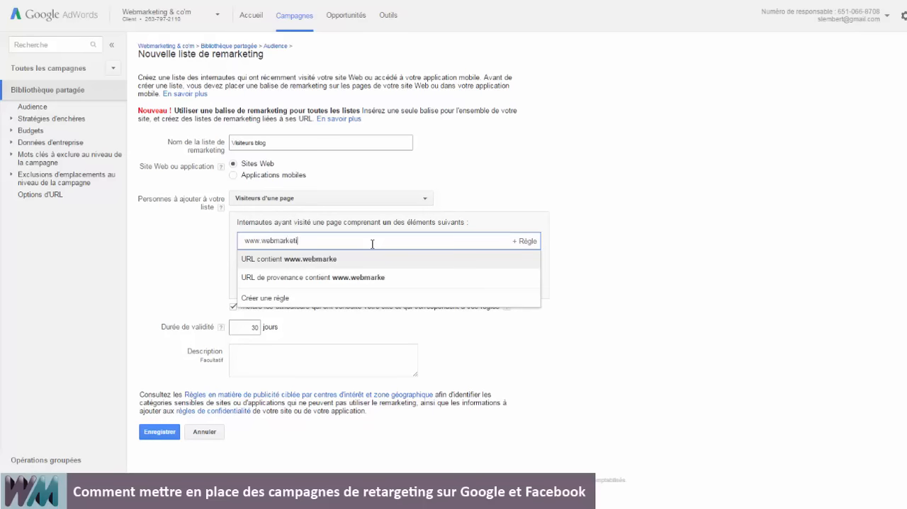
pyautogui.write('ng-com.com')
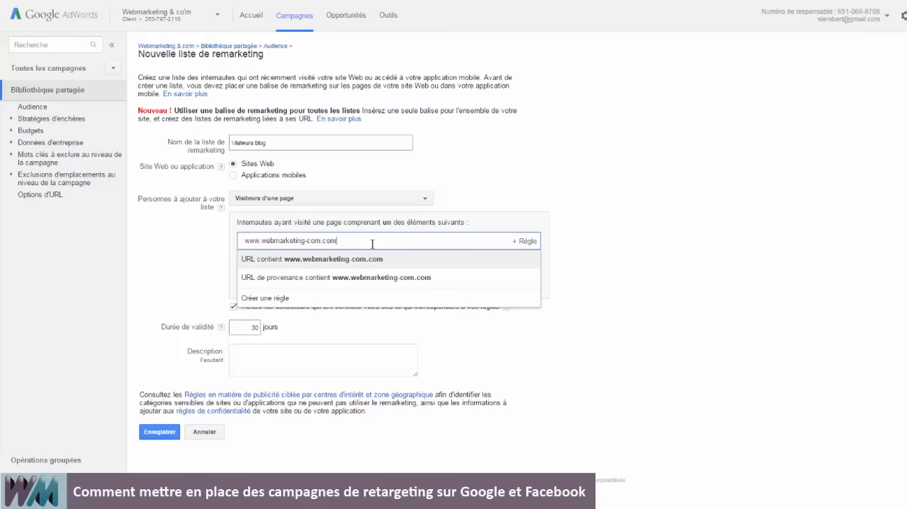
pyautogui.press('Return')
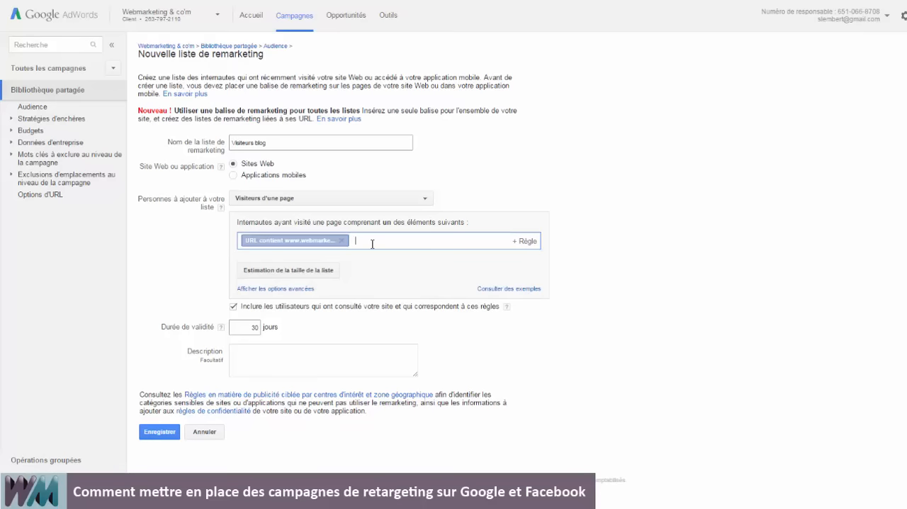
# Add the description "Visiteurs ayant lu le blog durant les 30 derniers jours." and save the remarketing list.
pyautogui.click(247, 352)
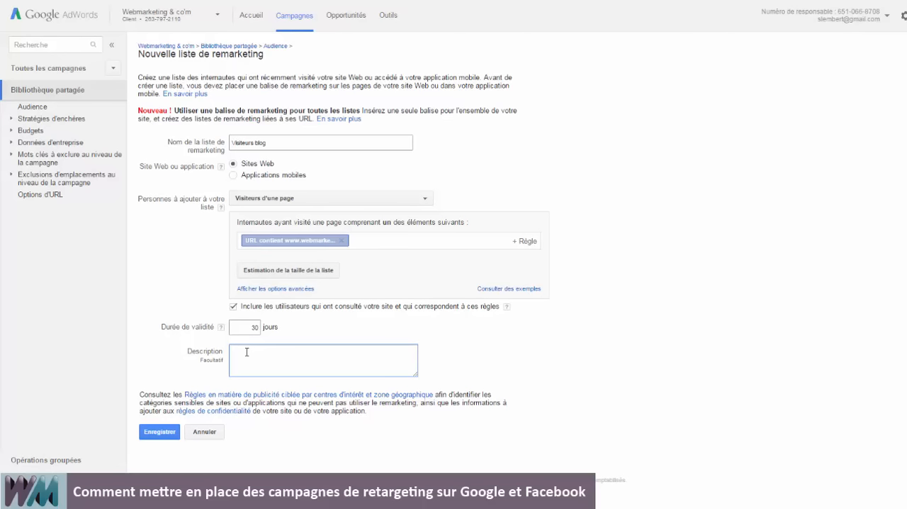
pyautogui.write('Visiteurs ayant lu le blog durant les 30 derniers jours')
pyautogui.click(162, 433)
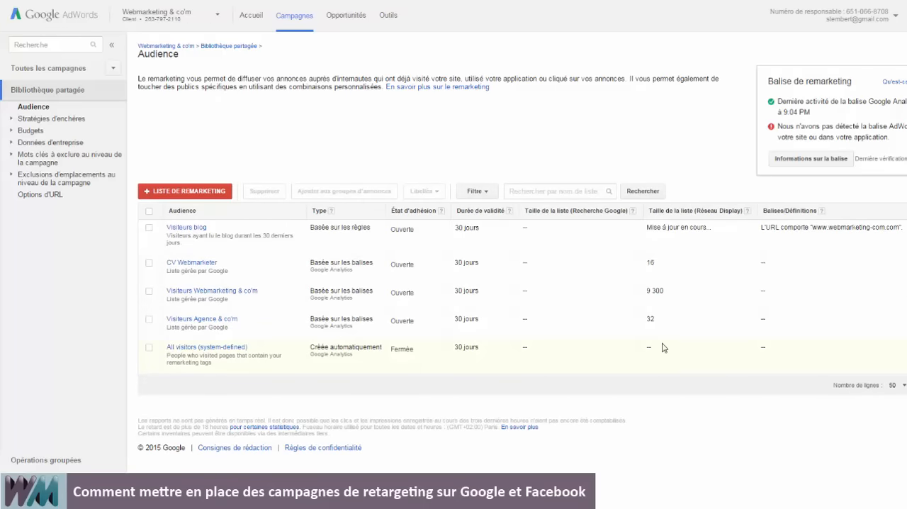
# Examine the remarketing tag's configuration details, including the AdWords tag and its installation instructions.
pyautogui.click(827, 161)
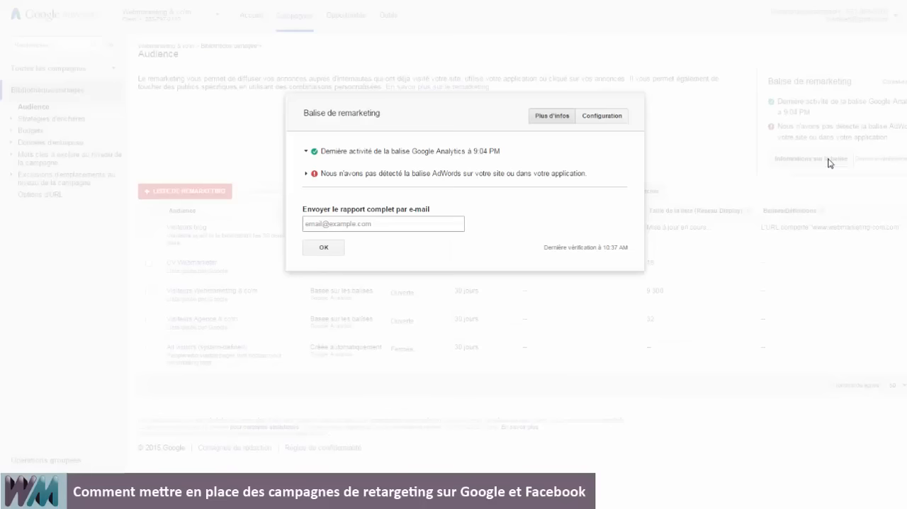
pyautogui.click(594, 120)
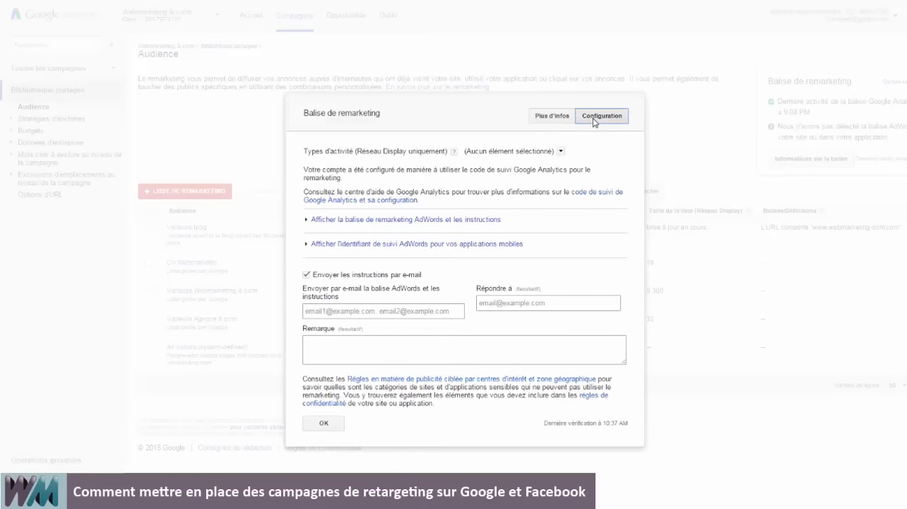
pyautogui.click(390, 221)
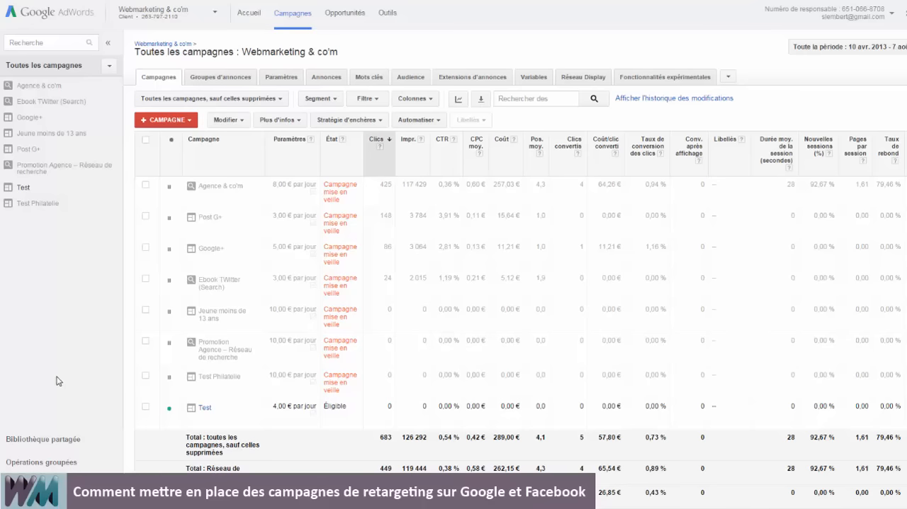
# Create a Display Network only campaign with no marketing objective and name it "Retargeting visiteurs blog".
pyautogui.click(188, 122)
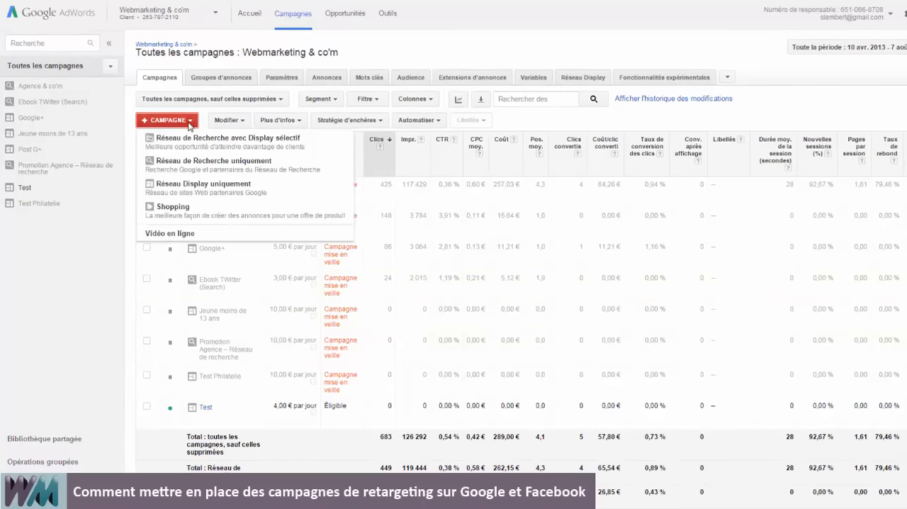
pyautogui.click(238, 192)
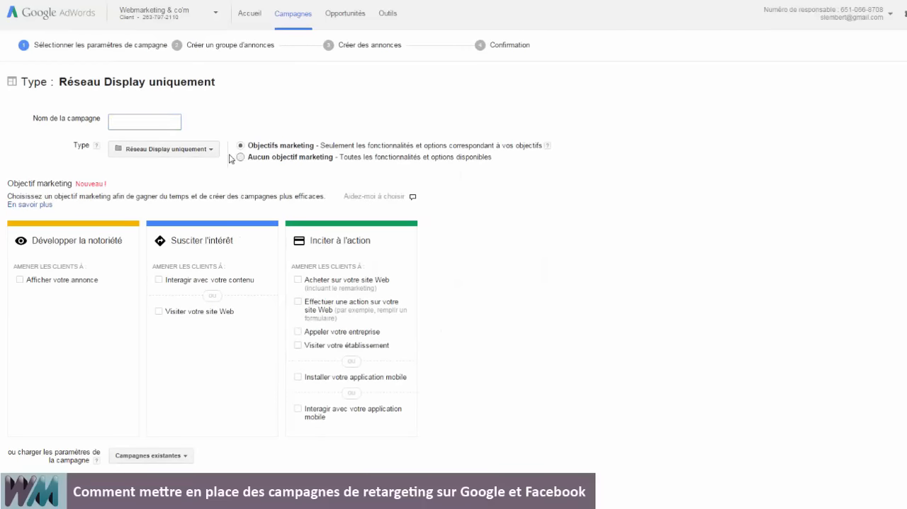
pyautogui.click(240, 156)
pyautogui.click(151, 121)
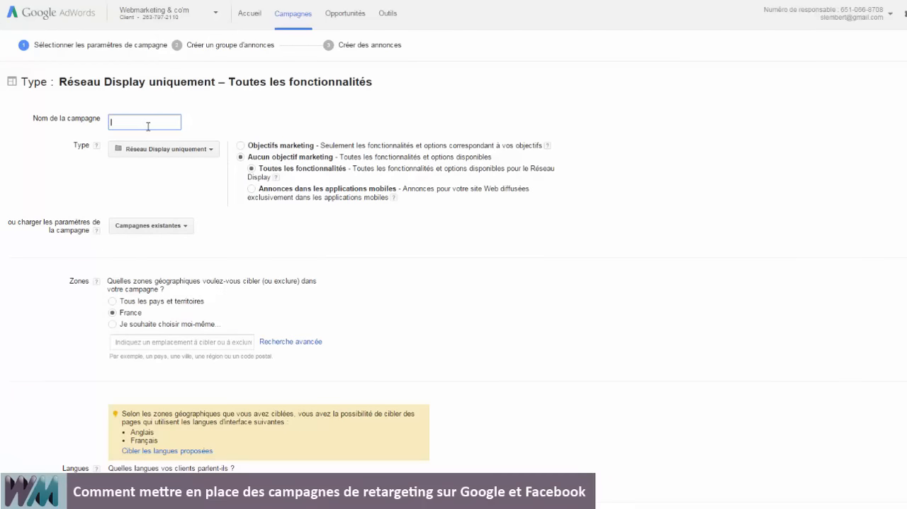
pyautogui.write('Retargeting visiteurs blog')
pyautogui.press('BackSpace')
# Set the campaign's budget to €10 per day and save the settings to continue to the ad group.
pyautogui.scroll(-3, 297, 337)
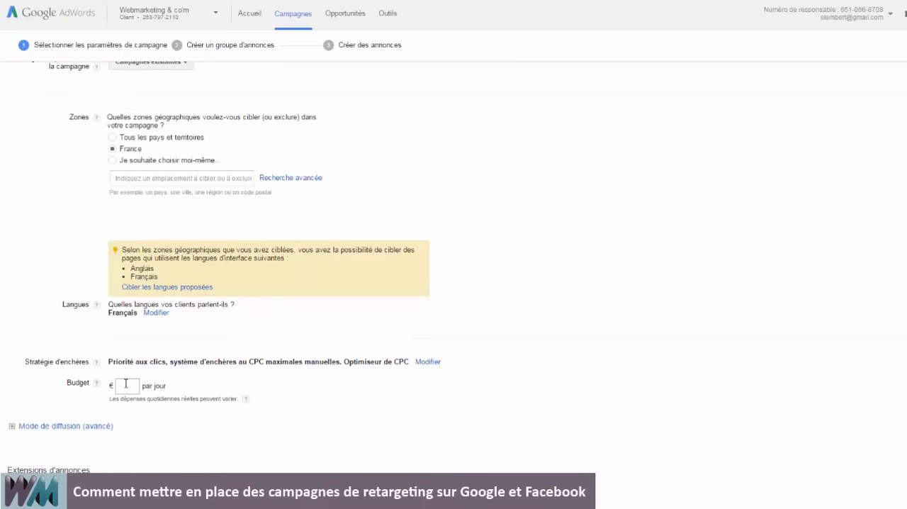
pyautogui.click(126, 383)
pyautogui.scroll(-3, 350, 407)
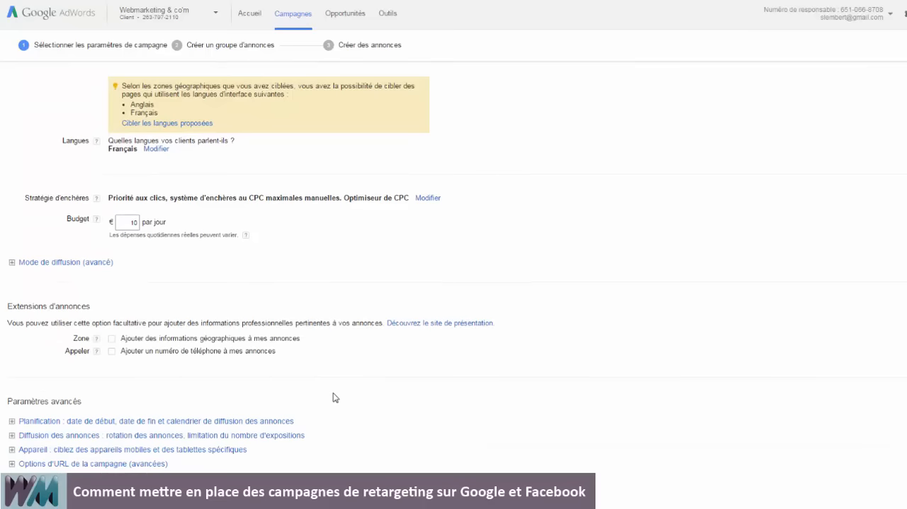
pyautogui.scroll(-2, 335, 397)
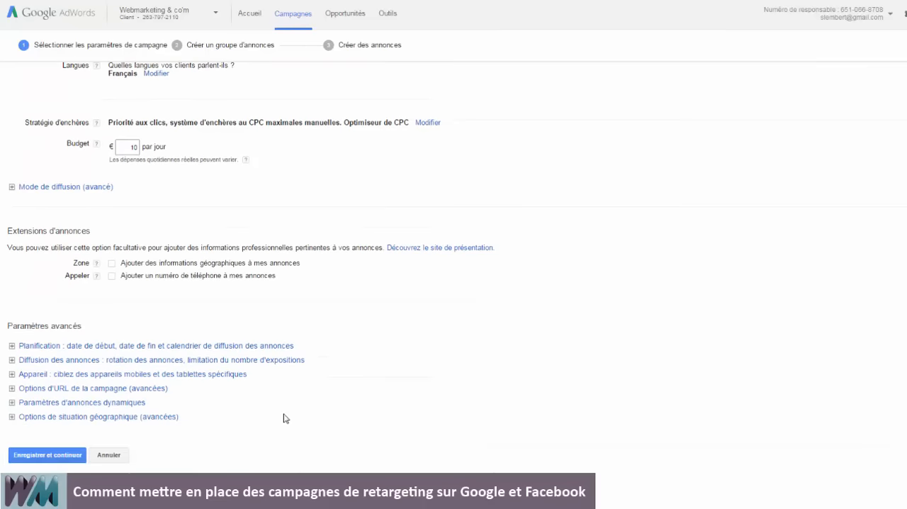
pyautogui.click(57, 457)
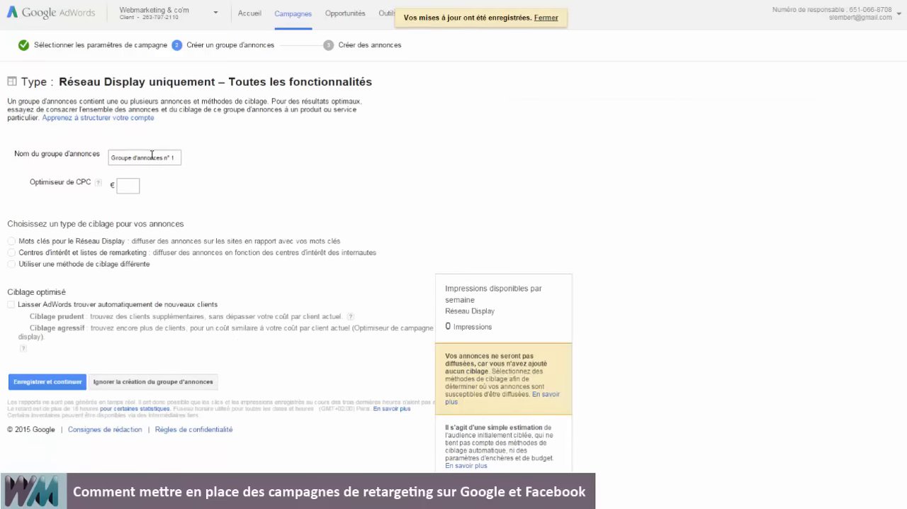
# Name the ad group "Retargeting blog" and set its enhanced CPC bid to €0,1.
pyautogui.tripleClick(151, 154)
pyautogui.write('Retargeting ')
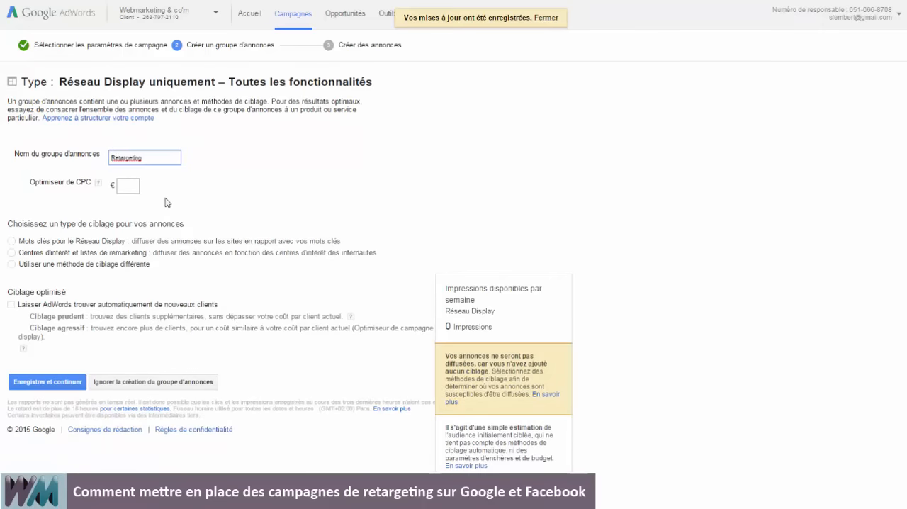
pyautogui.write('blog')
pyautogui.click(164, 203)
pyautogui.click(134, 186)
pyautogui.write('0,1')
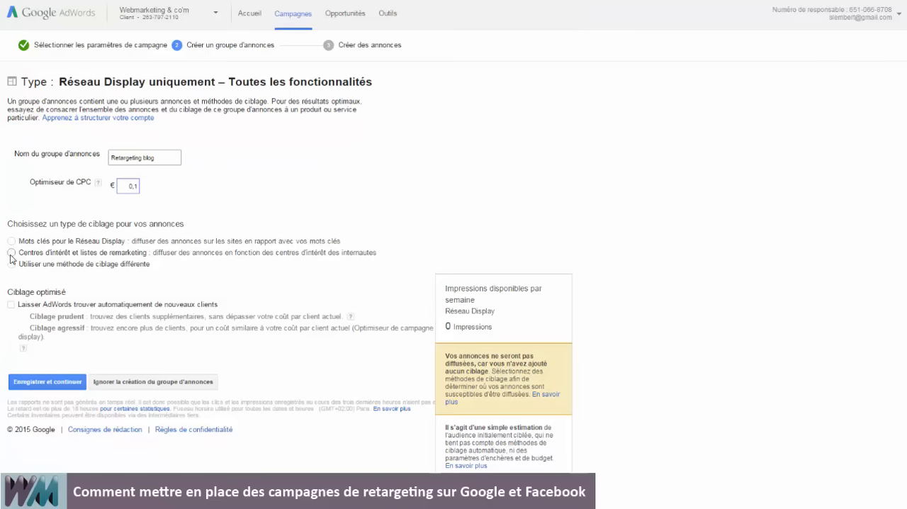
# Target the ad group by interests and remarketing lists, choosing the category "Listes de remarketing".
pyautogui.click(11, 253)
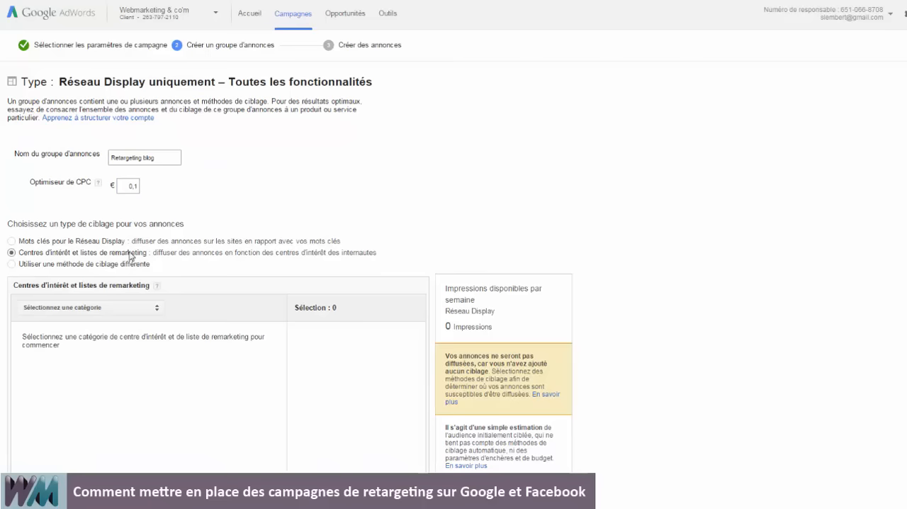
pyautogui.click(110, 309)
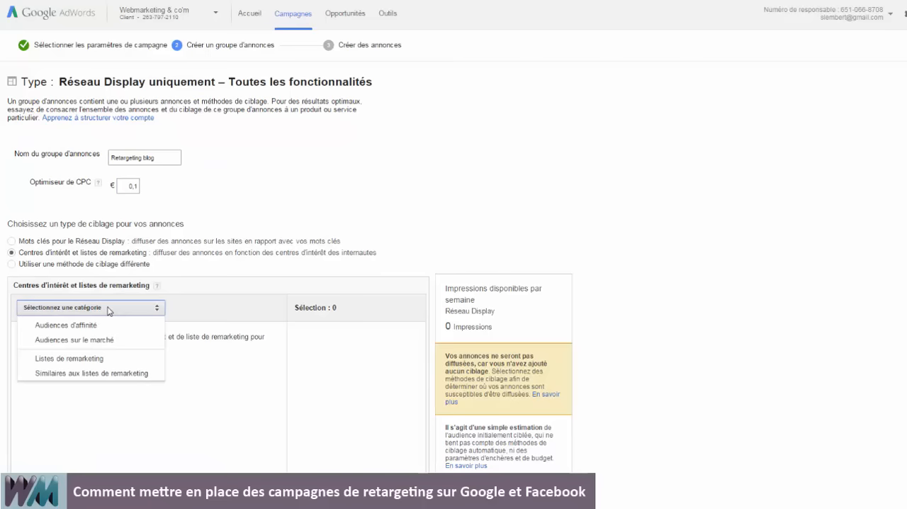
pyautogui.click(90, 363)
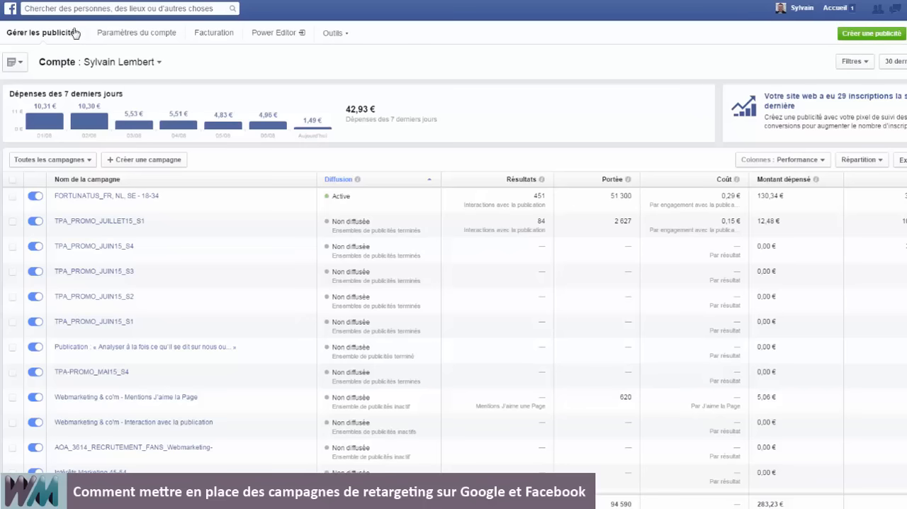
# In Facebook's ads manager, go to the audiences and start a custom audience based on website traffic.
pyautogui.click(341, 37)
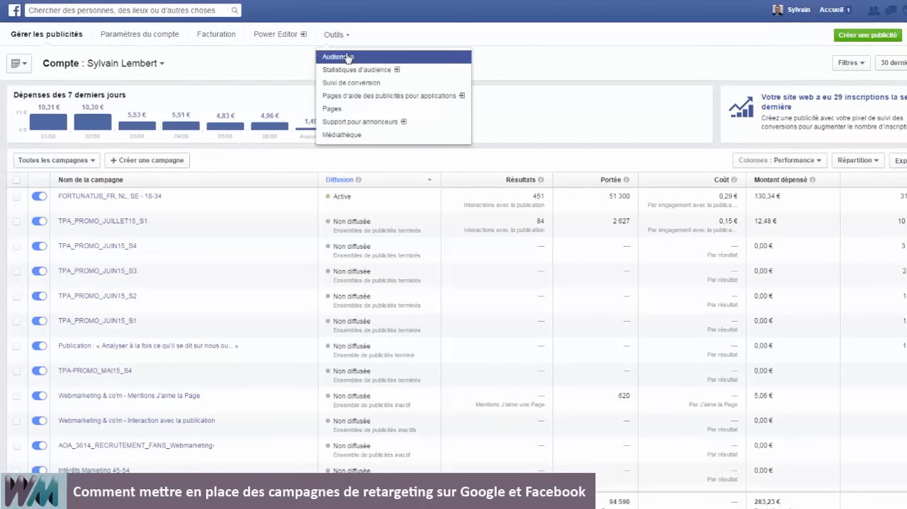
pyautogui.click(348, 58)
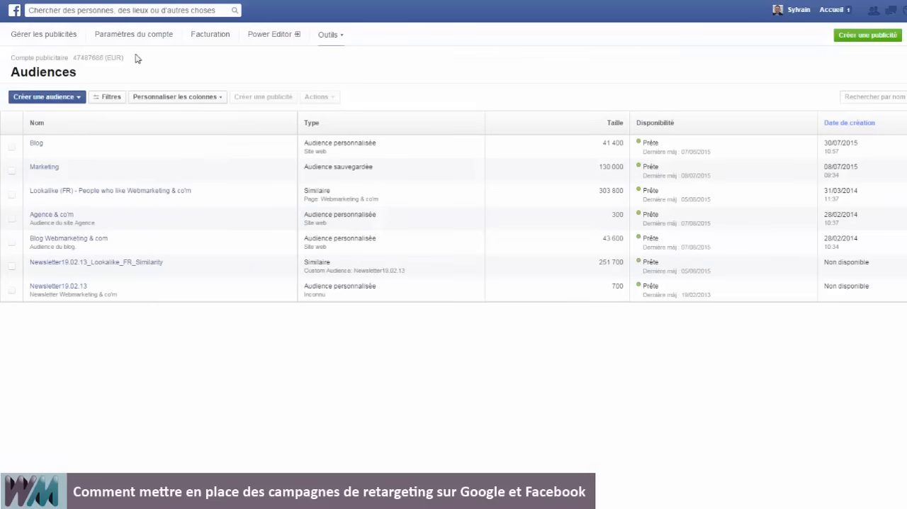
pyautogui.click(53, 100)
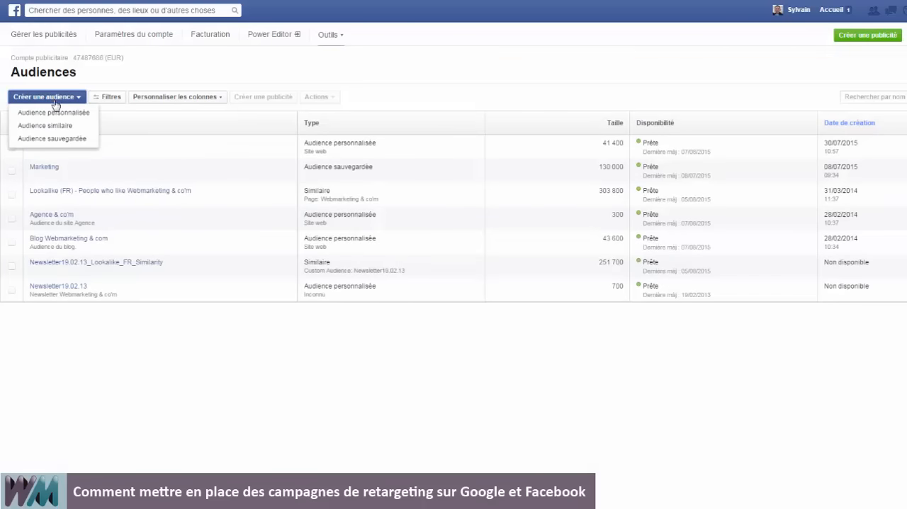
pyautogui.click(53, 113)
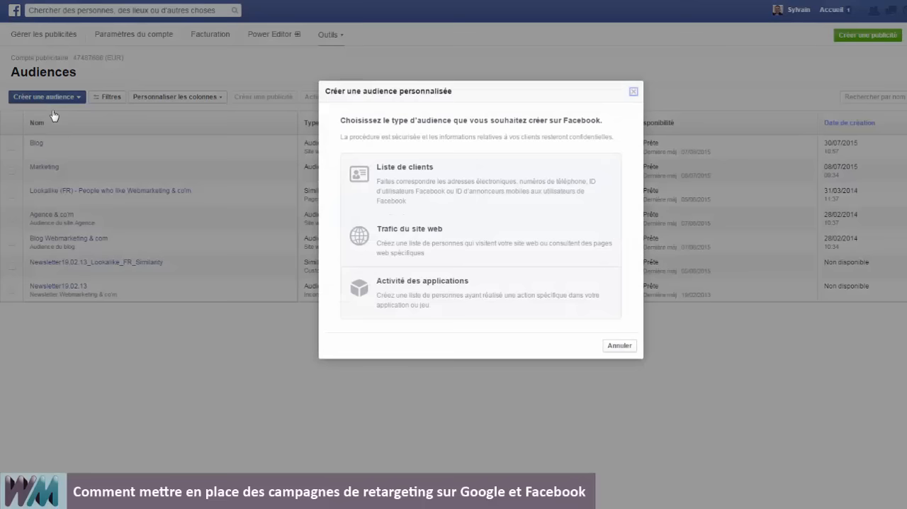
pyautogui.click(508, 243)
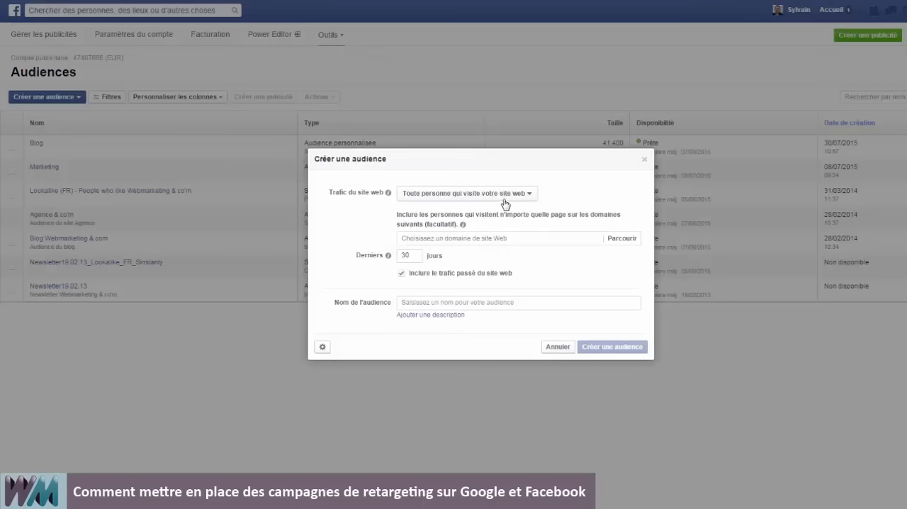
pyautogui.click(527, 198)
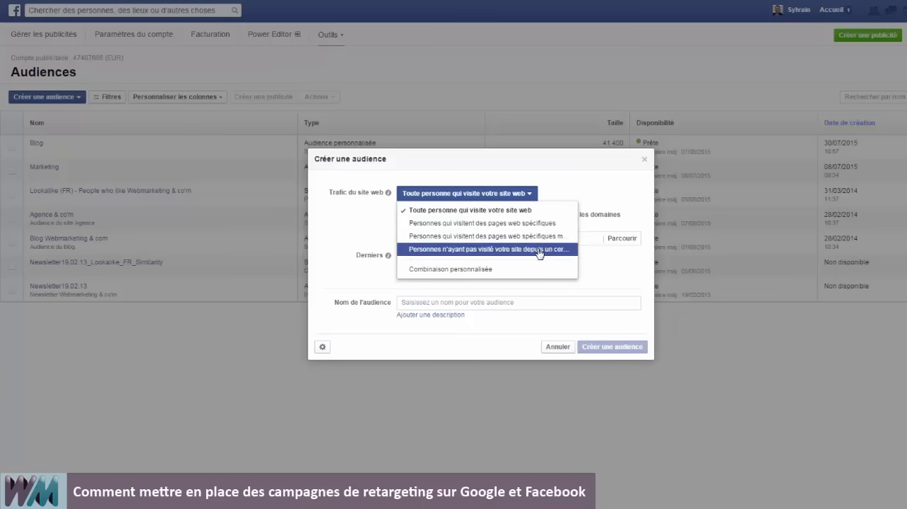
pyautogui.click(578, 196)
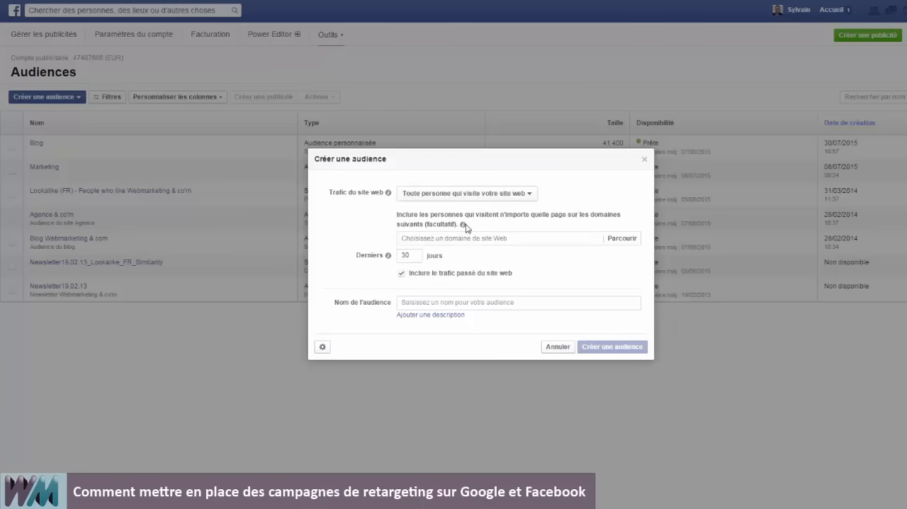
pyautogui.click(457, 237)
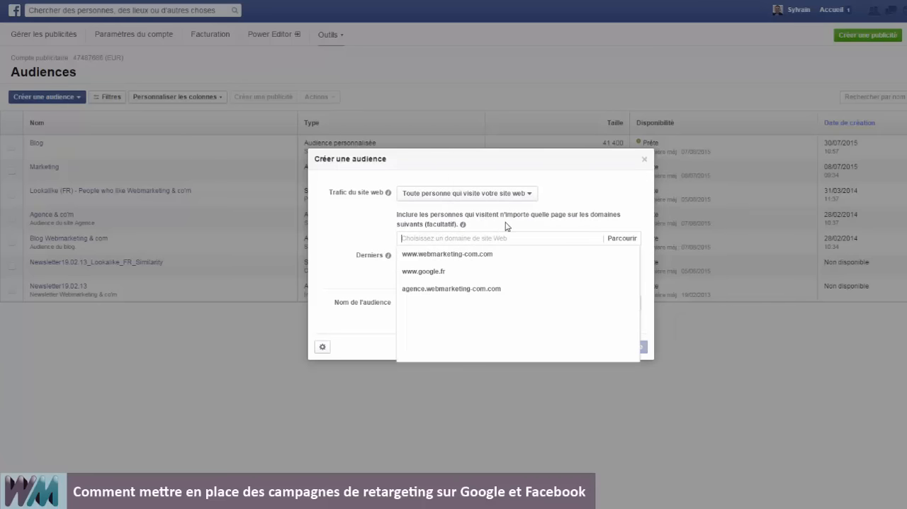
pyautogui.click(480, 255)
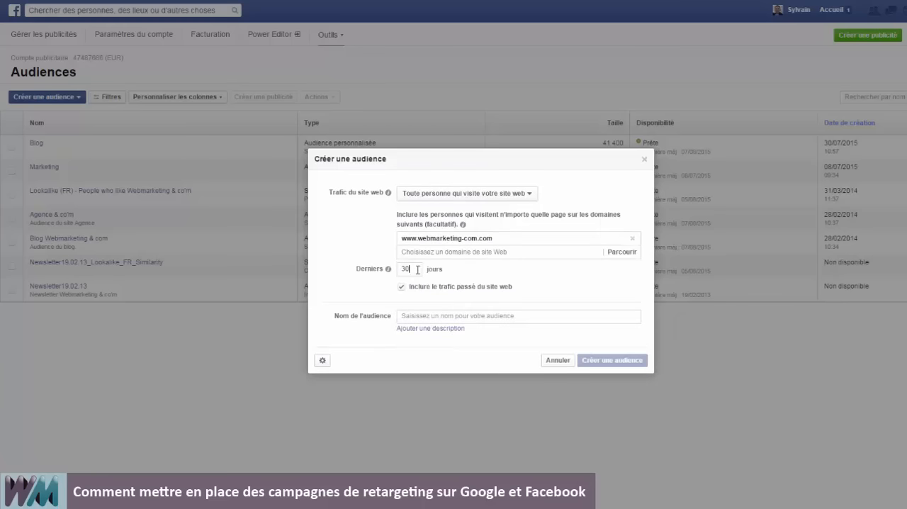
# Name the audience "Audience blog", create it and close the confirmation.
pyautogui.click(420, 315)
pyautogui.write('Audience blog')
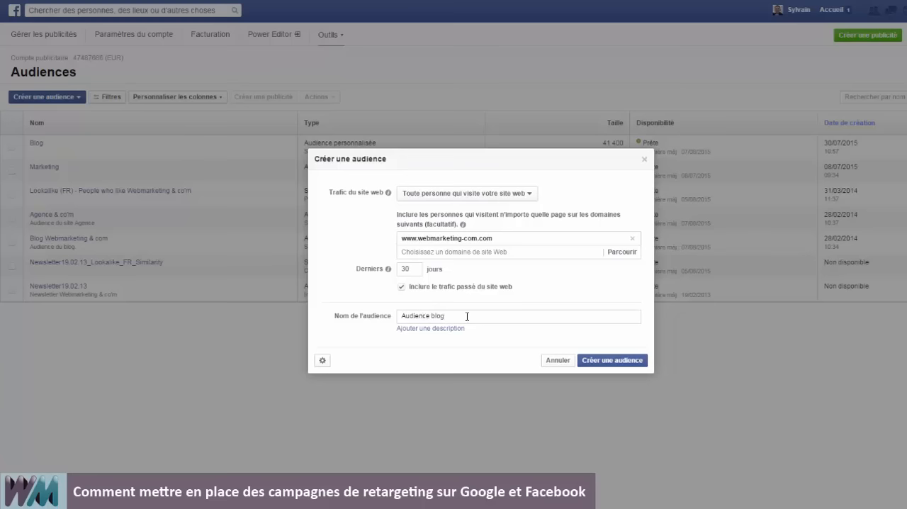
pyautogui.click(617, 361)
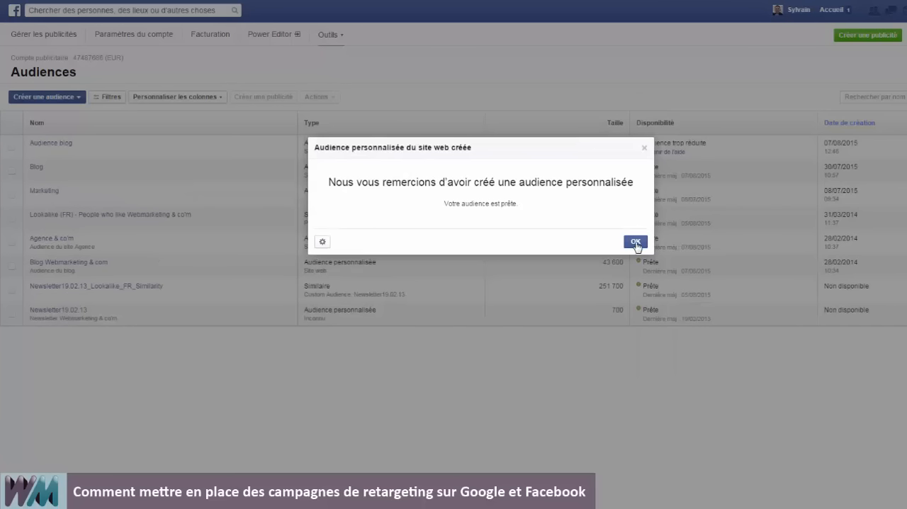
pyautogui.click(635, 243)
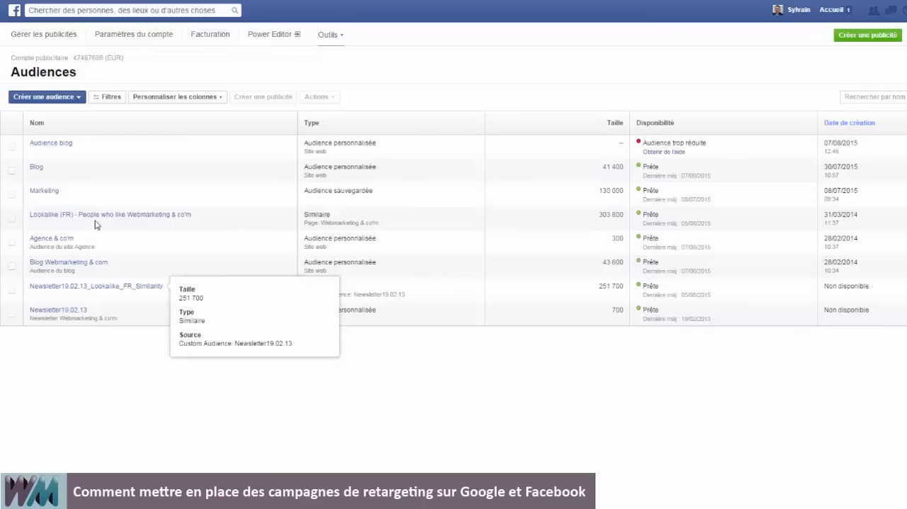
# Display the pixel code of the "Audience blog" audience.
pyautogui.click(12, 147)
pyautogui.click(322, 99)
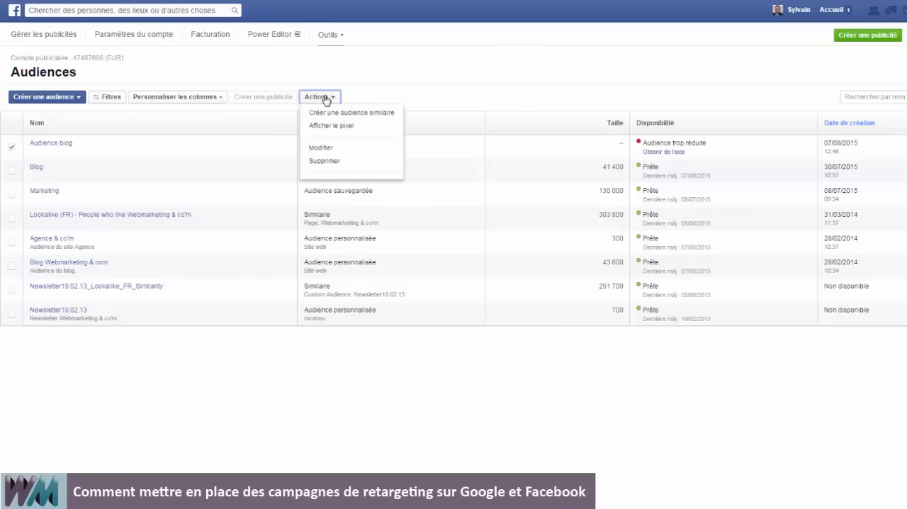
pyautogui.click(335, 126)
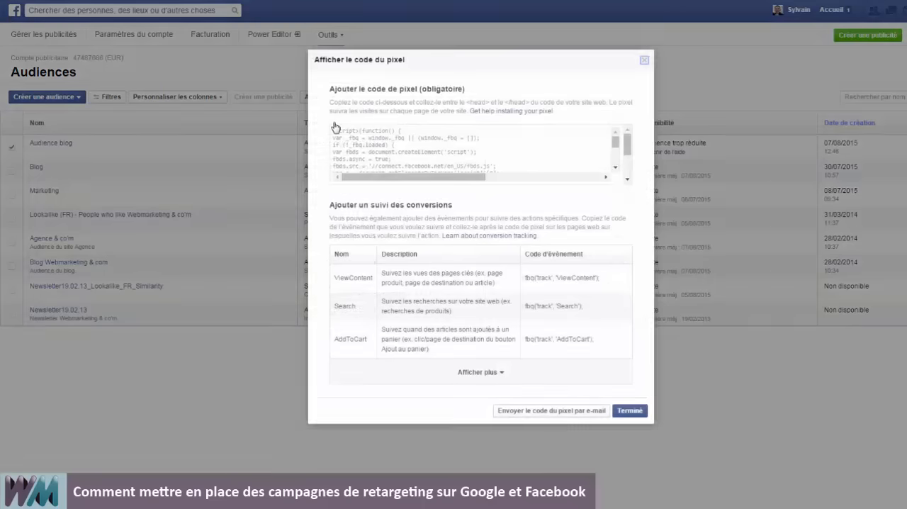
pyautogui.click(402, 156)
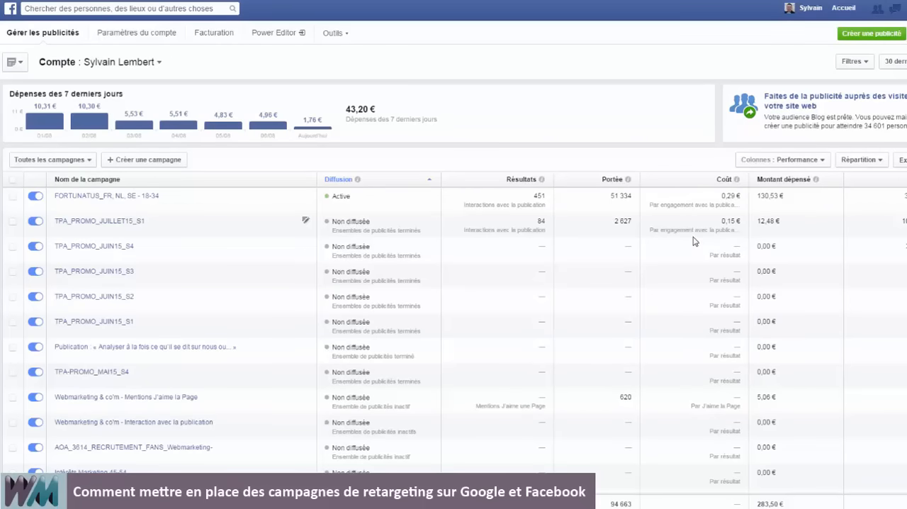
# Start a new ad campaign with the objective "Avoir plus de mentions J'aime" for the page Webmarketing & co'm.
pyautogui.click(871, 33)
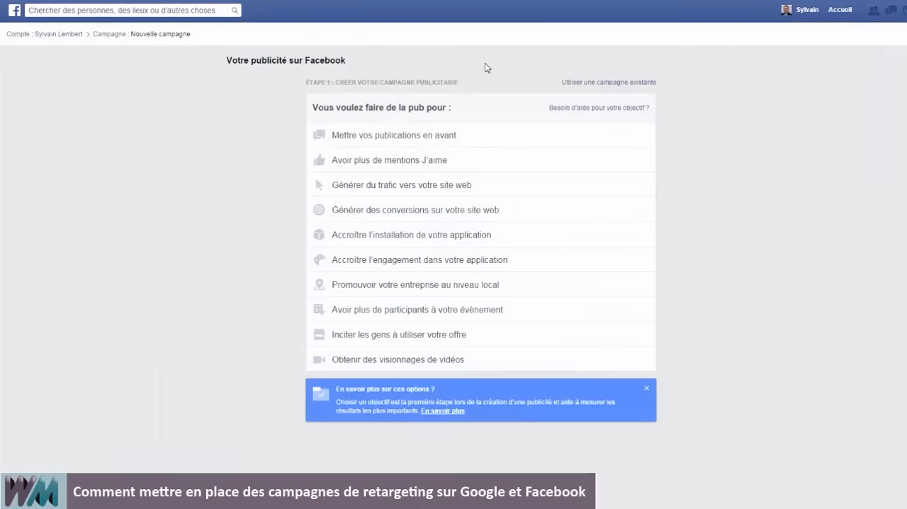
pyautogui.click(376, 160)
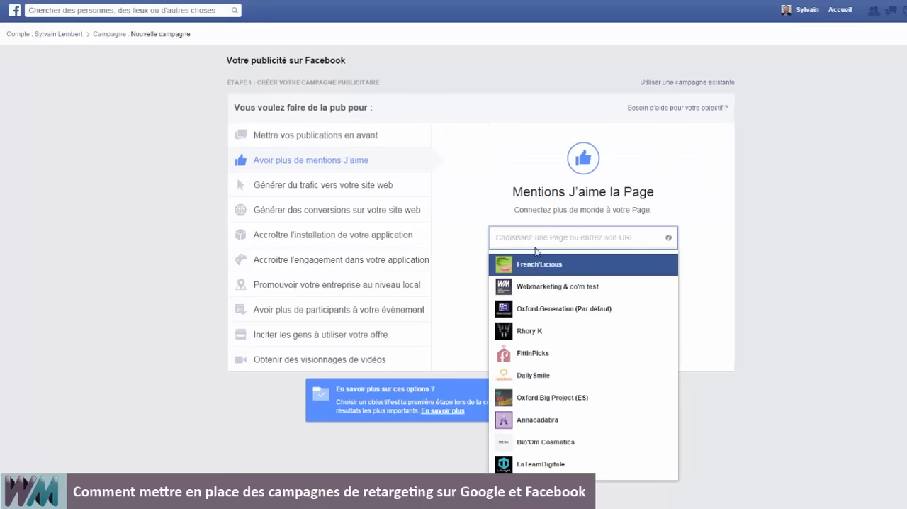
pyautogui.write('web')
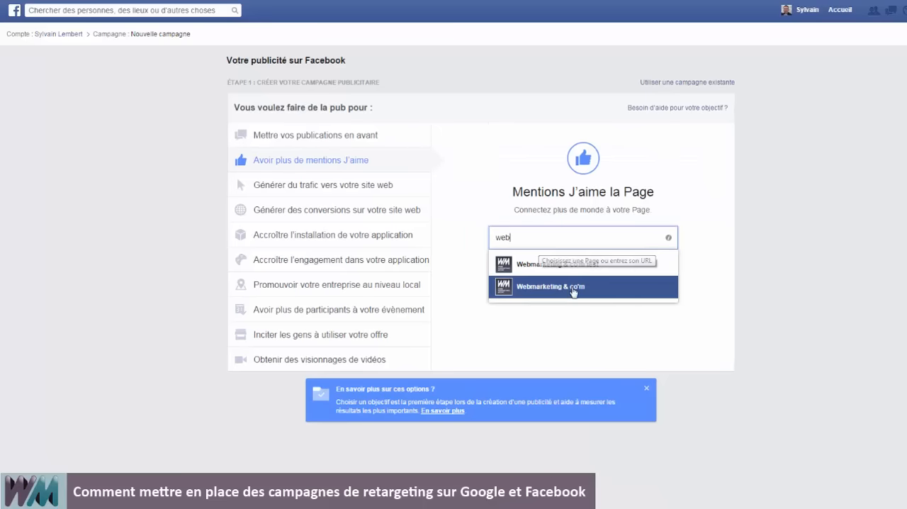
pyautogui.click(569, 288)
pyautogui.click(570, 290)
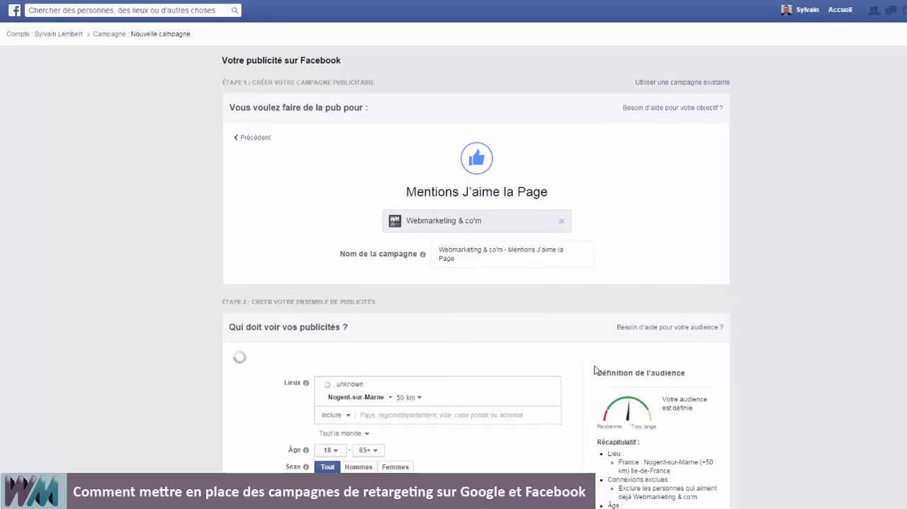
# Include the custom website audience "Blog" in the ad set's targeting.
pyautogui.scroll(-1, 594, 370)
pyautogui.scroll(-1, 588, 370)
pyautogui.click(340, 277)
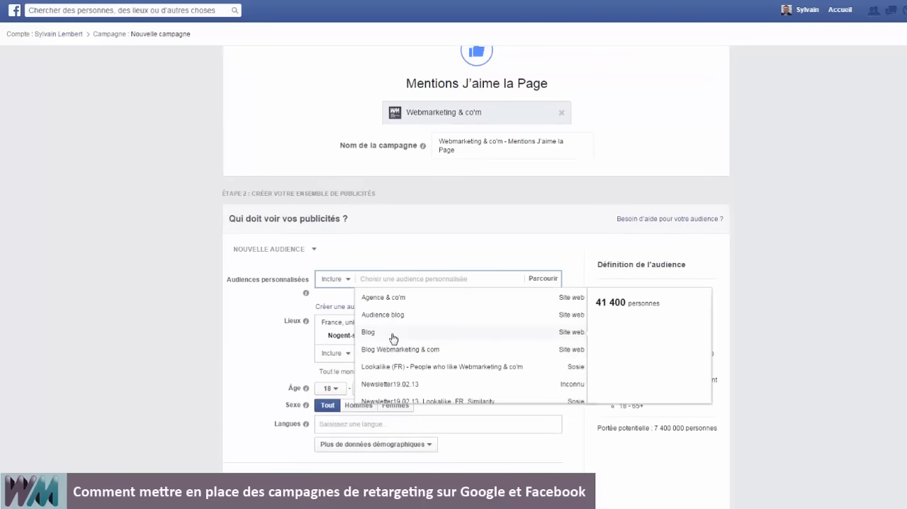
pyautogui.click(394, 333)
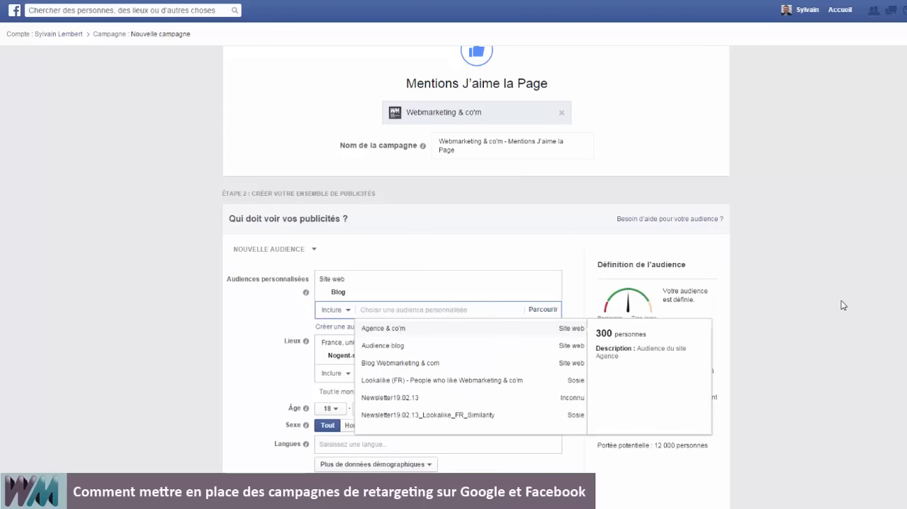
pyautogui.click(796, 338)
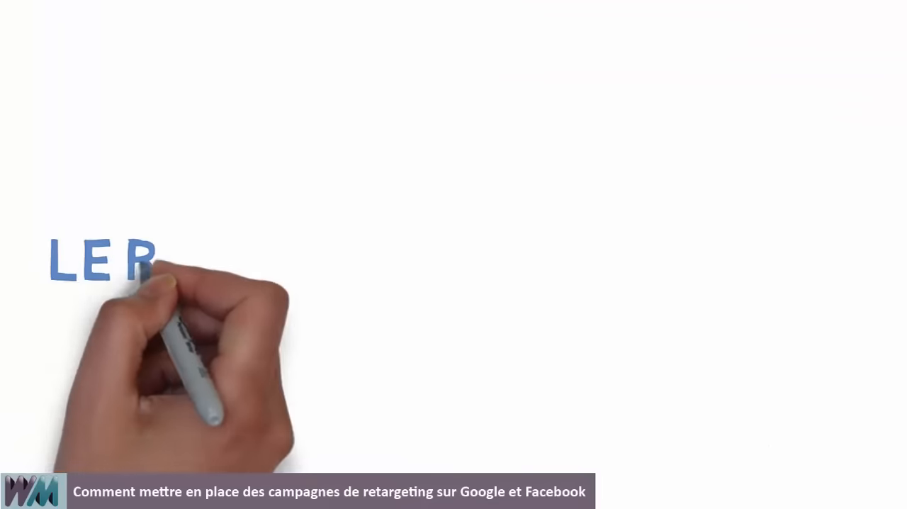